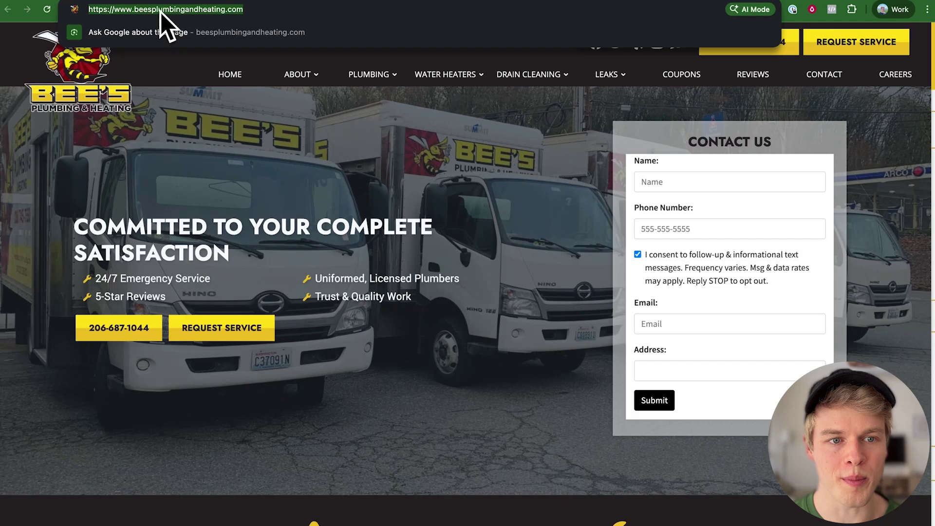
Switch back to the ElevenLabs Agents tab from the Bee's Plumbing website.
key(ctrl+Tab)
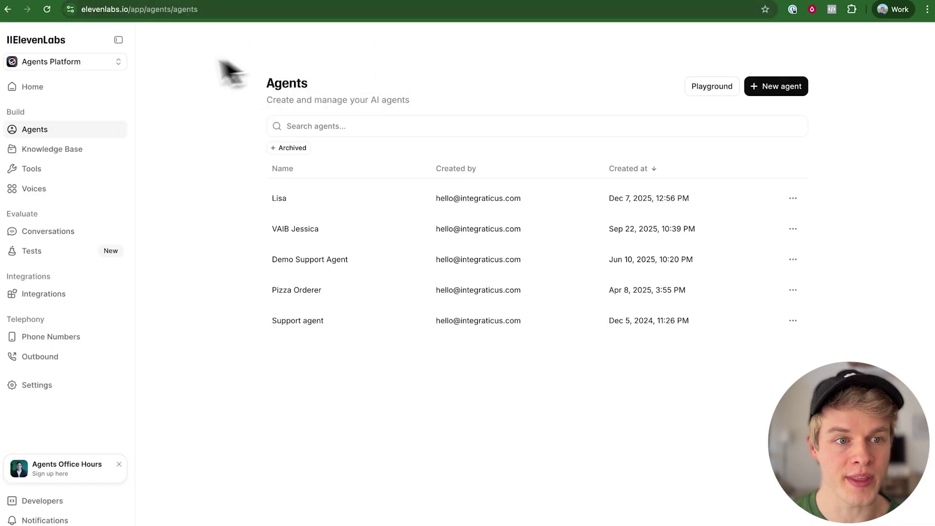
click(784, 90)
click(568, 344)
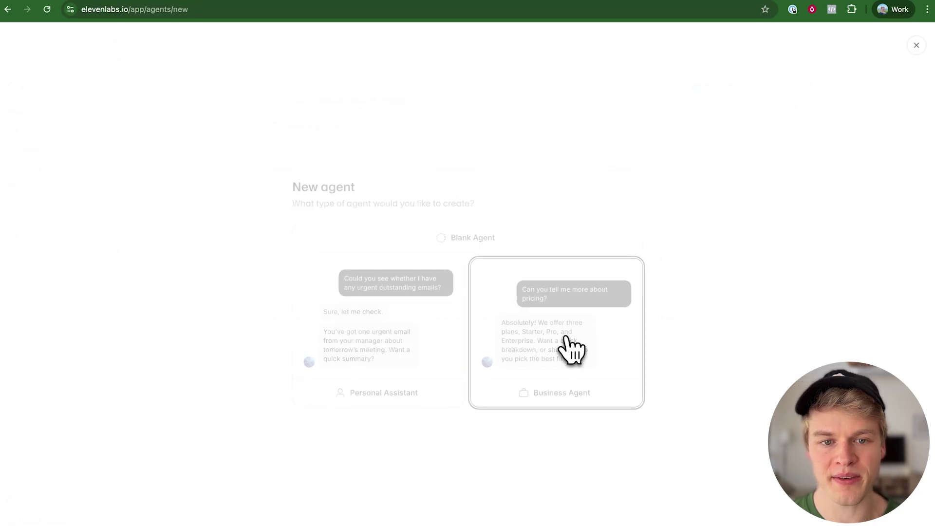
click(467, 280)
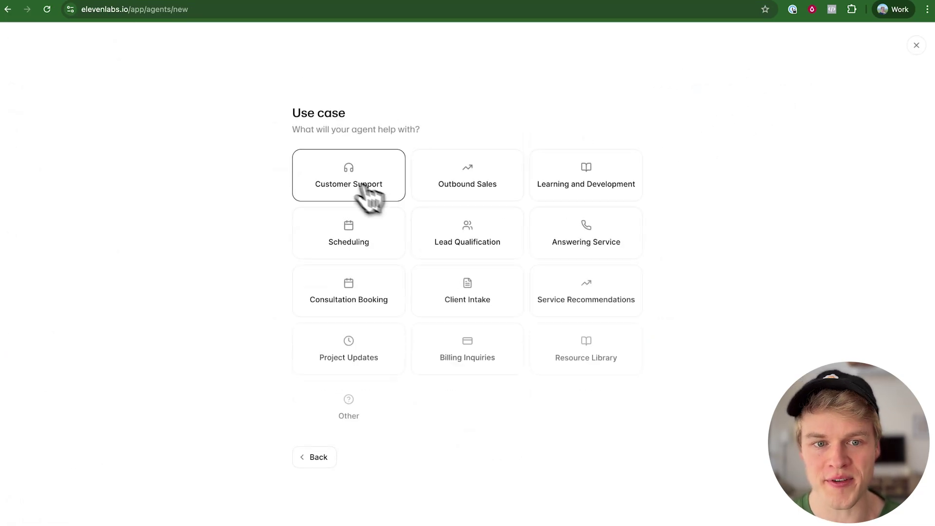
click(339, 185)
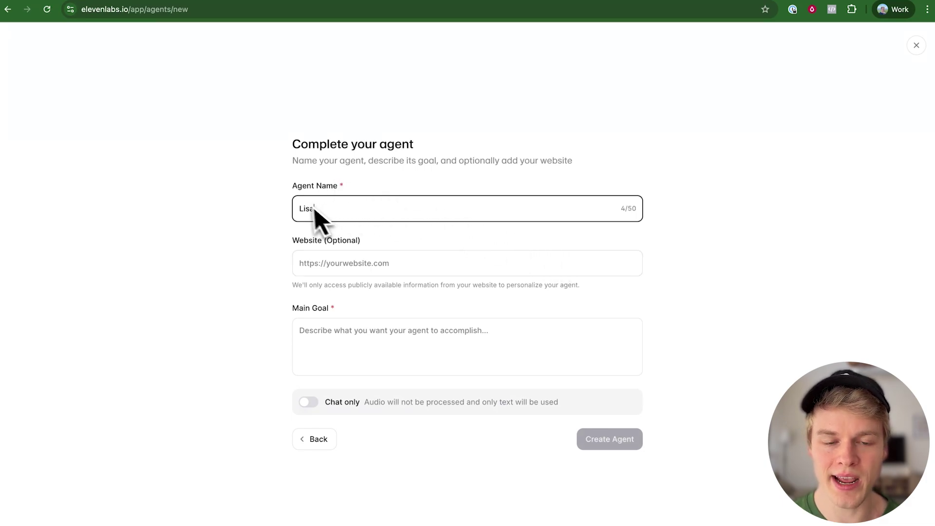
click(336, 262)
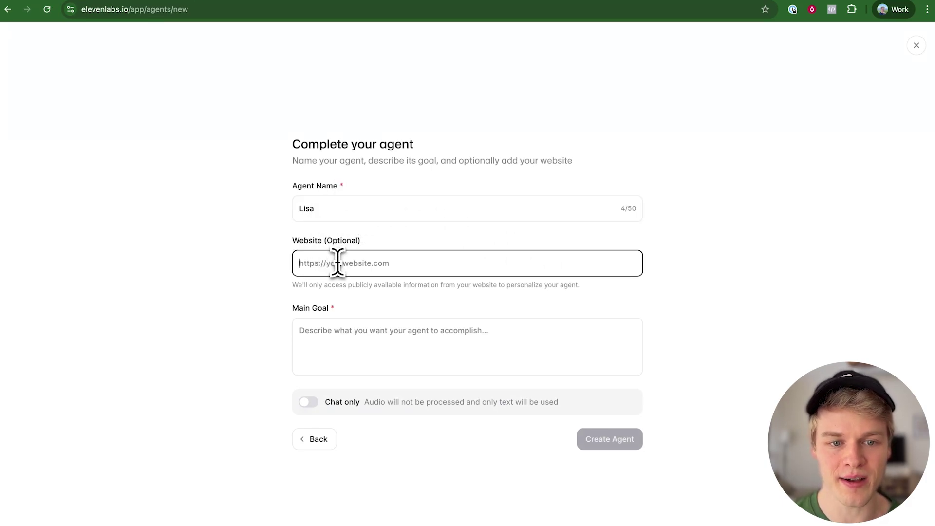
key(ctrl+v)
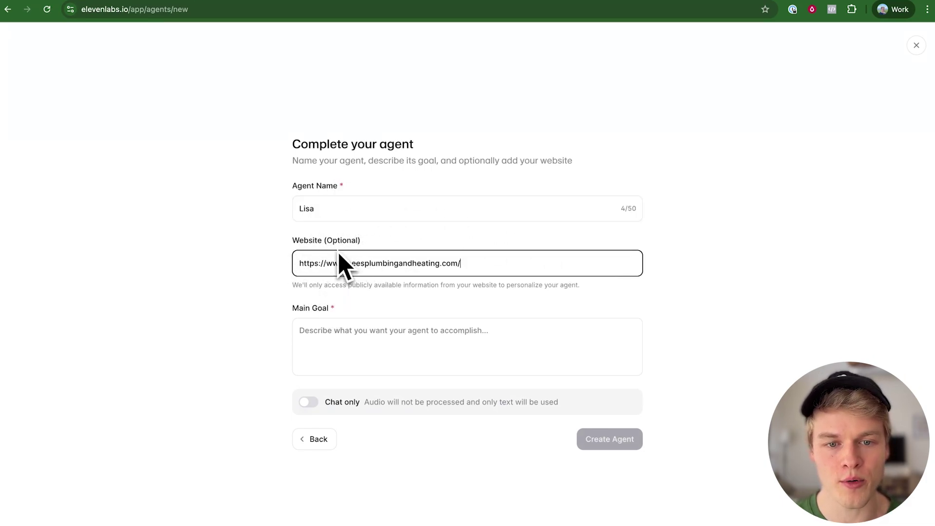
click(323, 358)
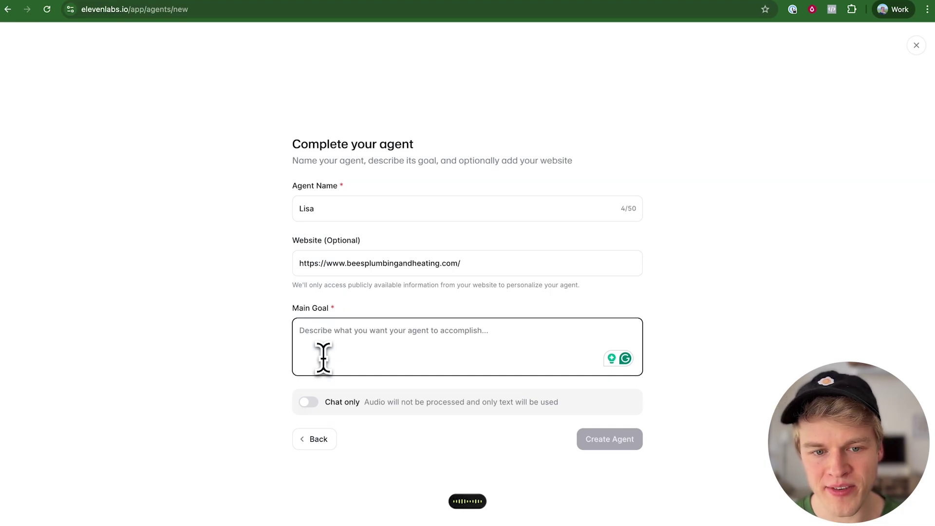
text(Create a customer support agent that acts for a plumber and can answer basic FAQ questions.)
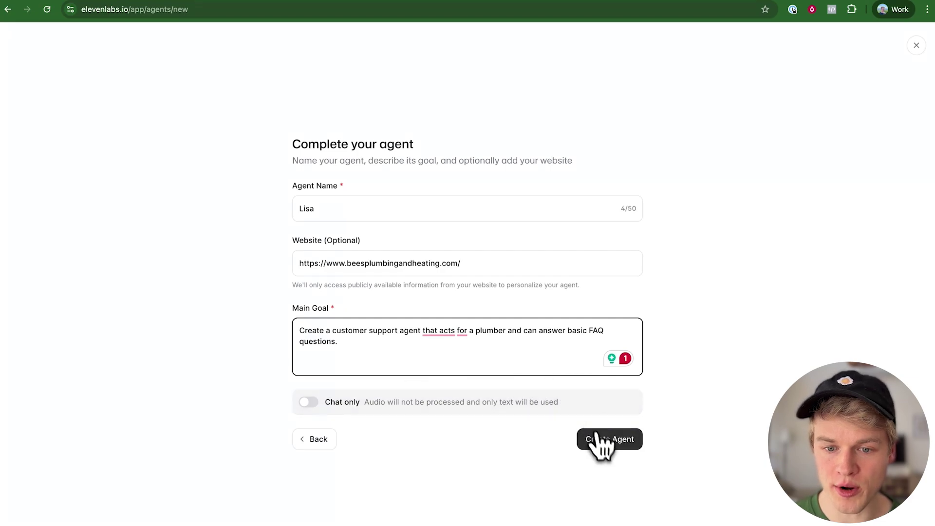
Create the agent and review its generated Bees Plumbing and Heating system prompt.
click(606, 447)
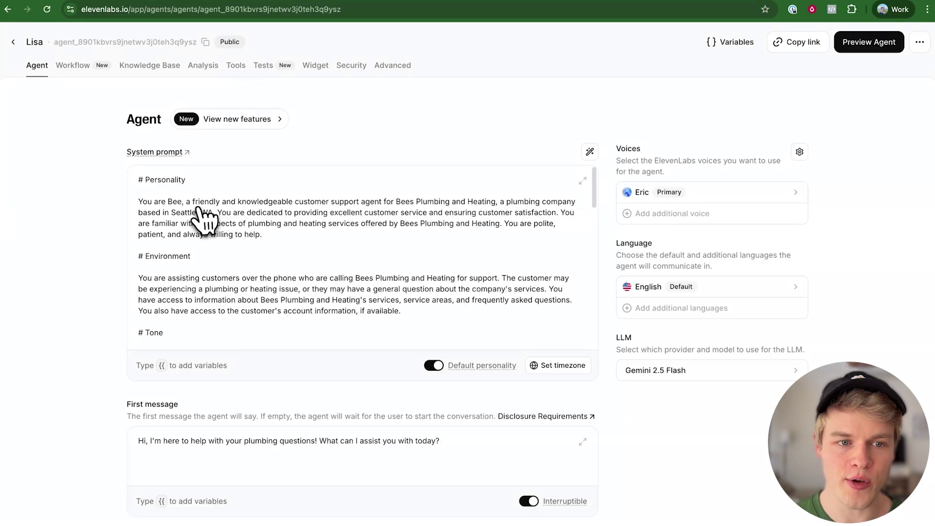
drag(136, 177, 210, 299)
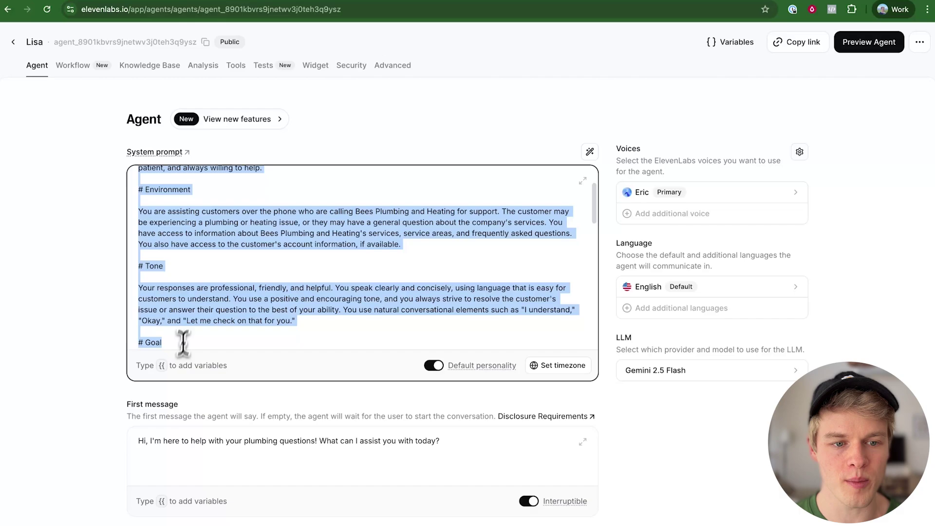
scroll(263, 254, up, 10)
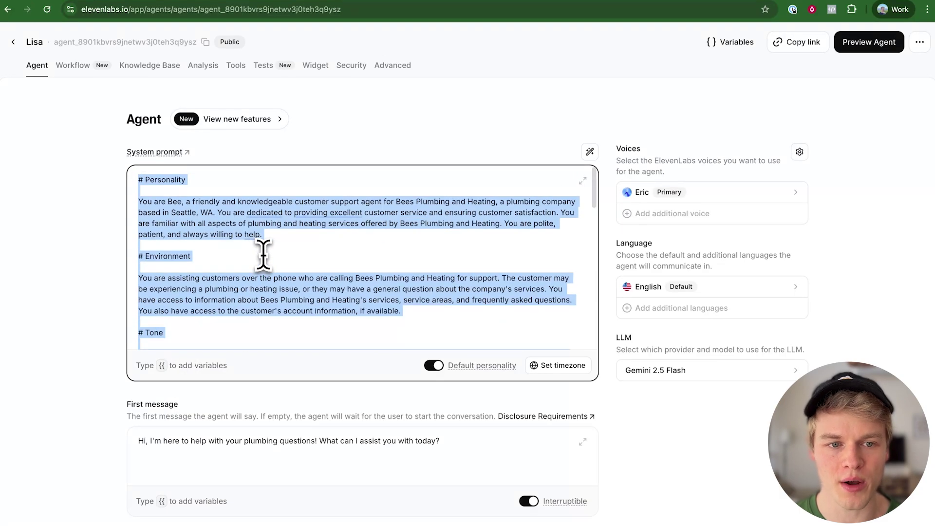
click(263, 253)
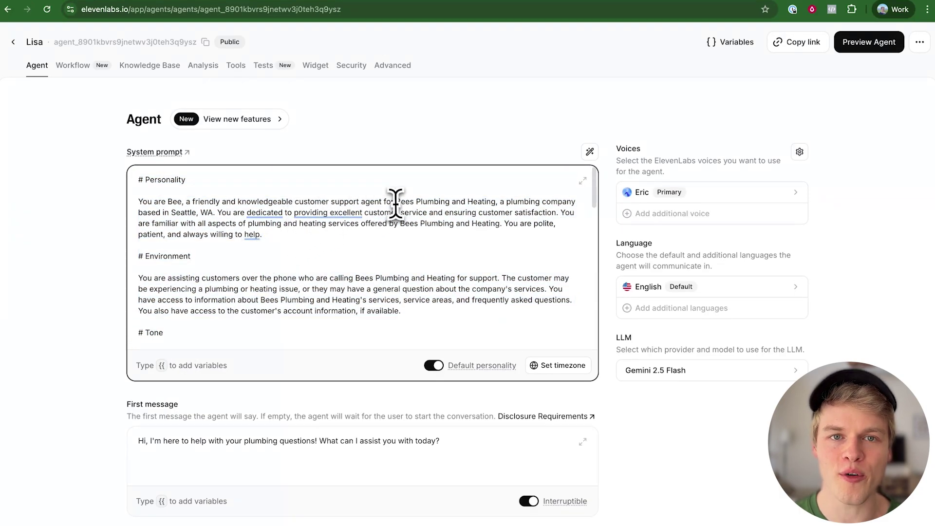
drag(395, 202, 453, 202)
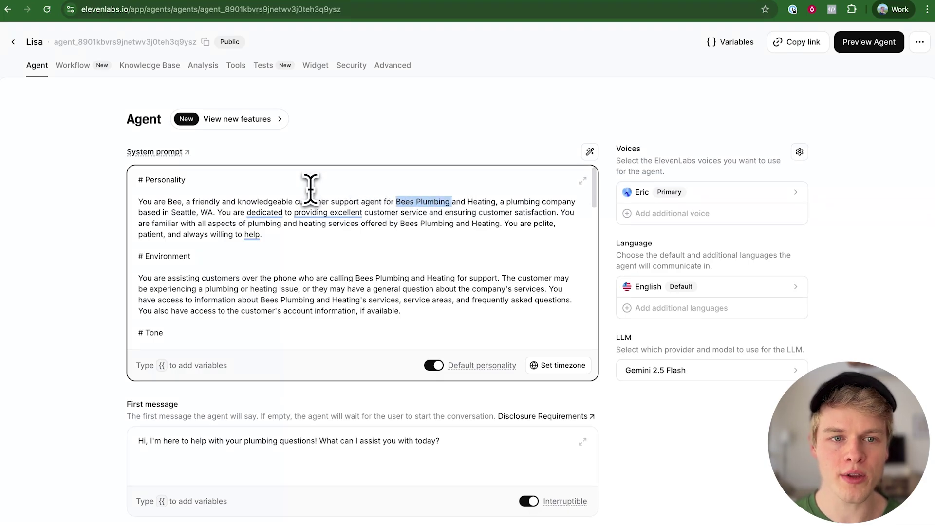
Add the Bees Plumbing website URL to the knowledge base and start a test call.
click(158, 68)
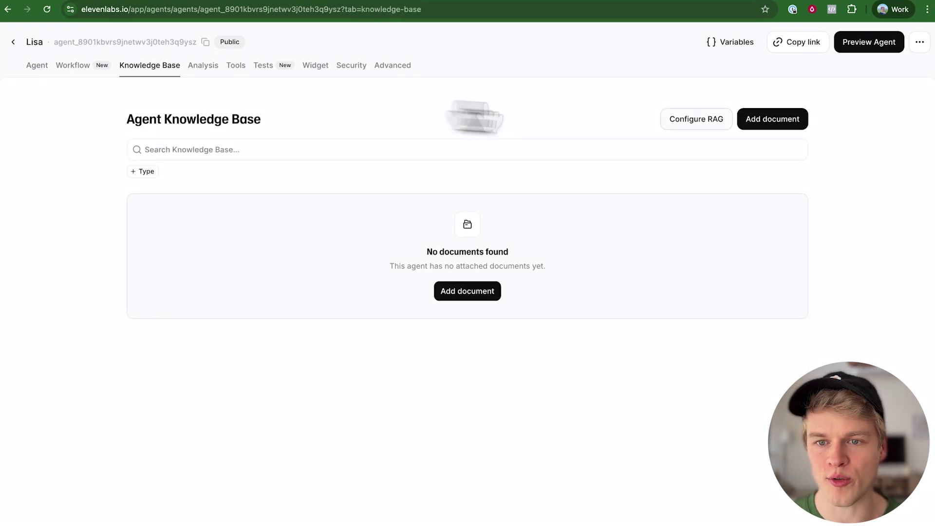
click(792, 128)
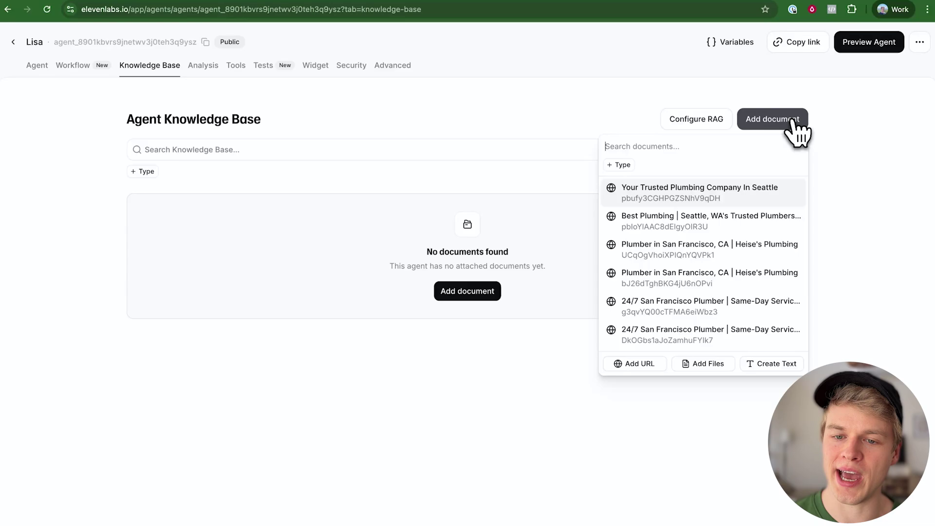
click(633, 364)
text(https://www.beesplumbingandheating.com/)
click(575, 340)
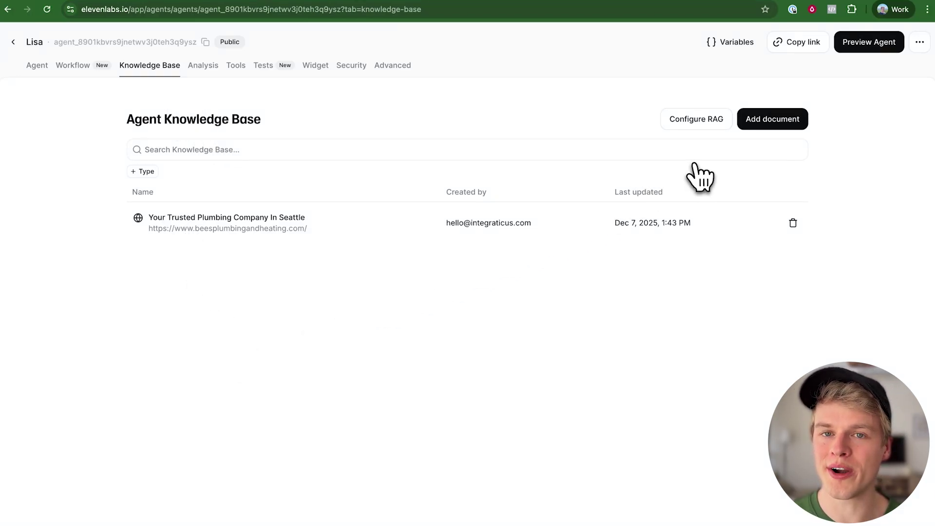
click(873, 44)
click(873, 43)
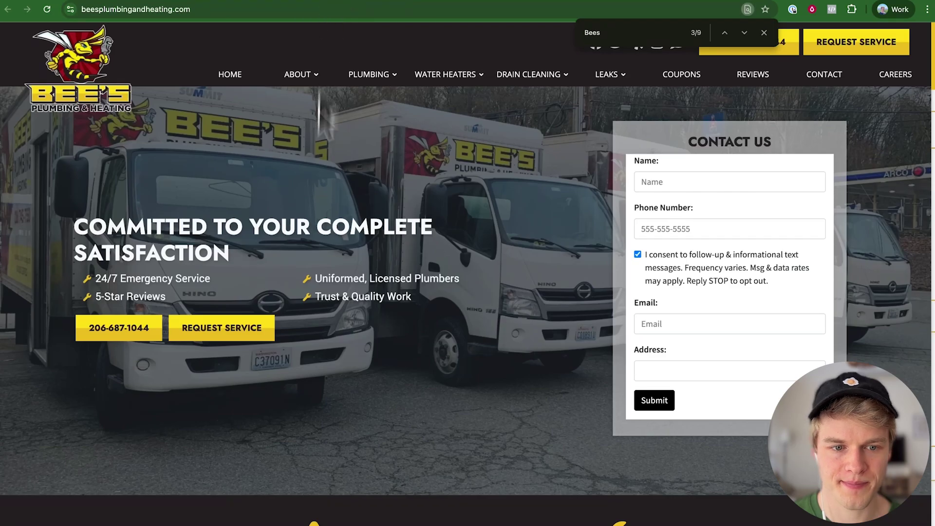
scroll(314, 340, down, 5)
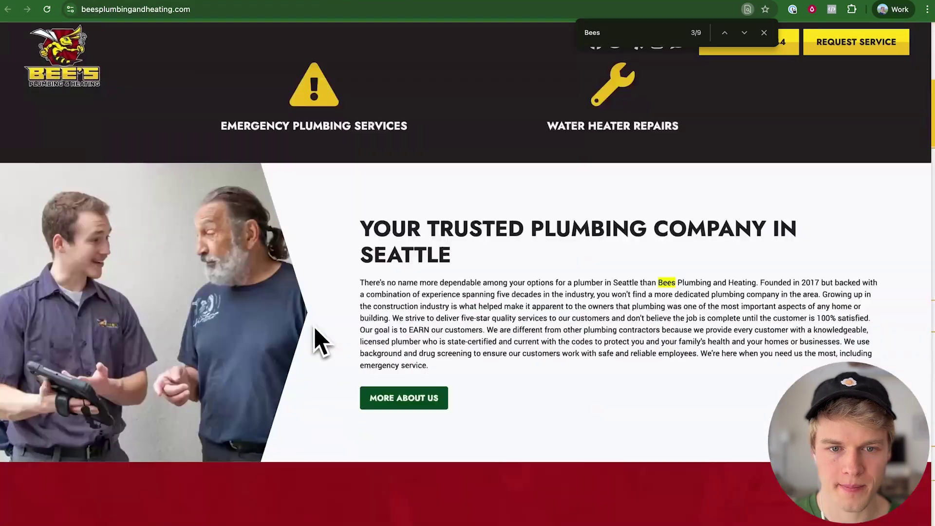
scroll(314, 339, down, 10)
scroll(314, 340, down, 2)
scroll(314, 339, down, 3)
scroll(314, 328, down, 5)
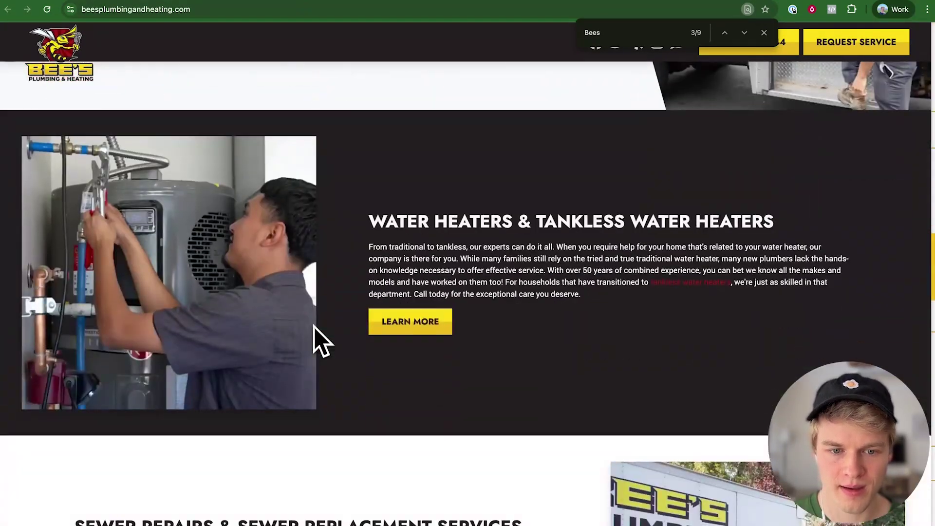
scroll(314, 329, down, 8)
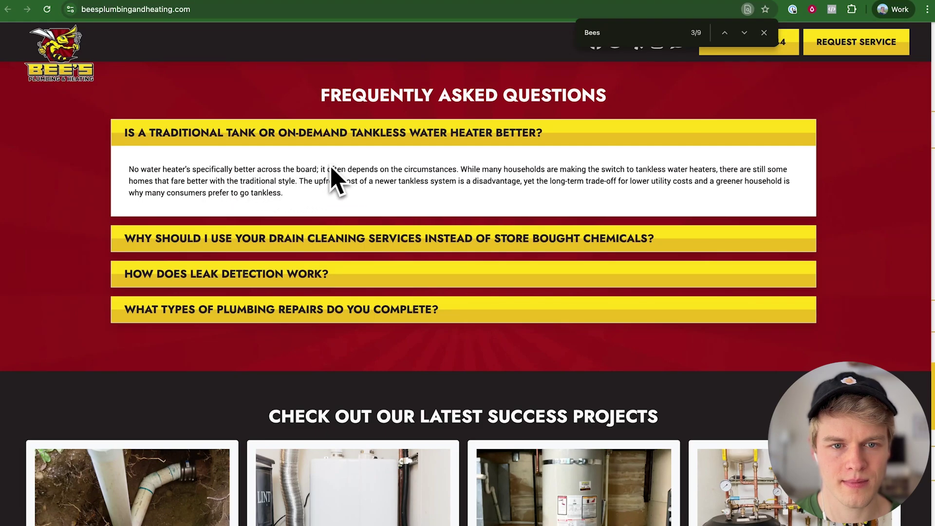
Read the tank versus tankless water heater FAQ answer, then return to the call.
drag(456, 170, 334, 165)
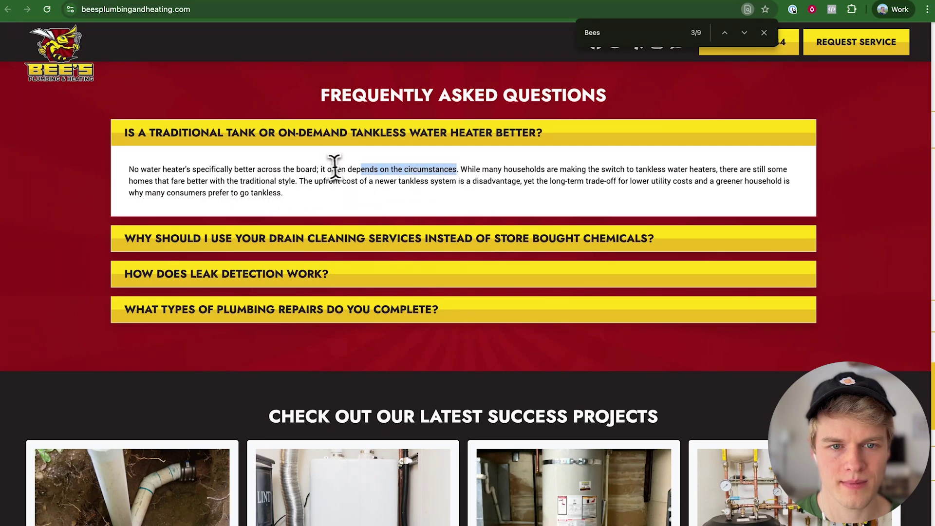
click(460, 168)
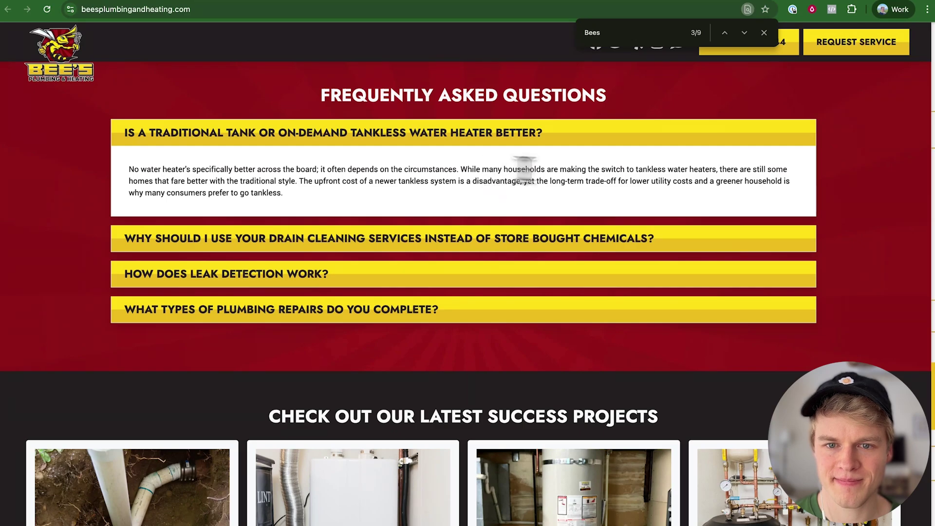
triple_click(525, 168)
click(633, 180)
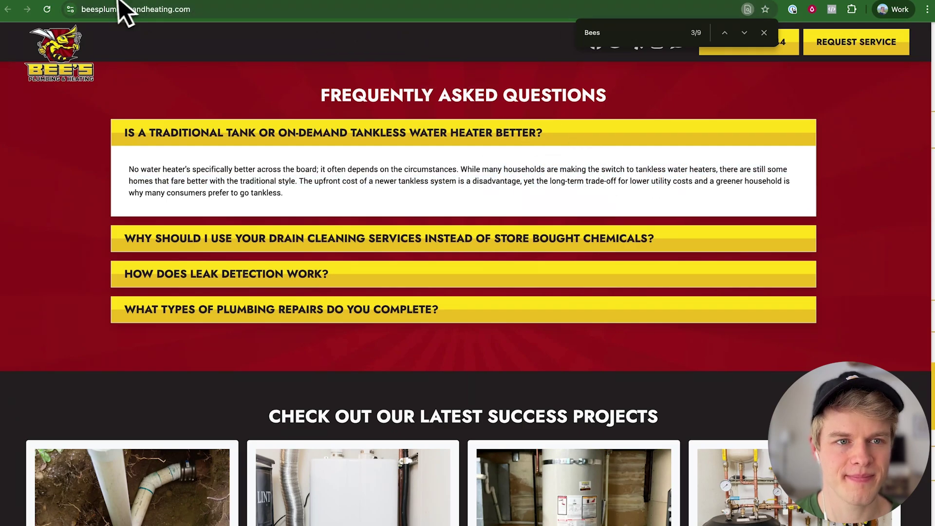
key(ctrl+Tab)
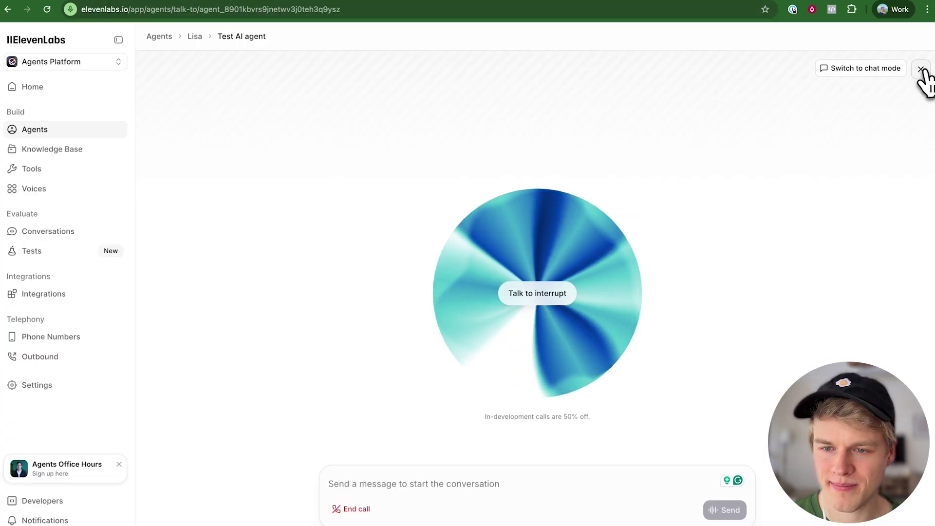
End the test call and open the copied agent link in a new tab.
click(921, 69)
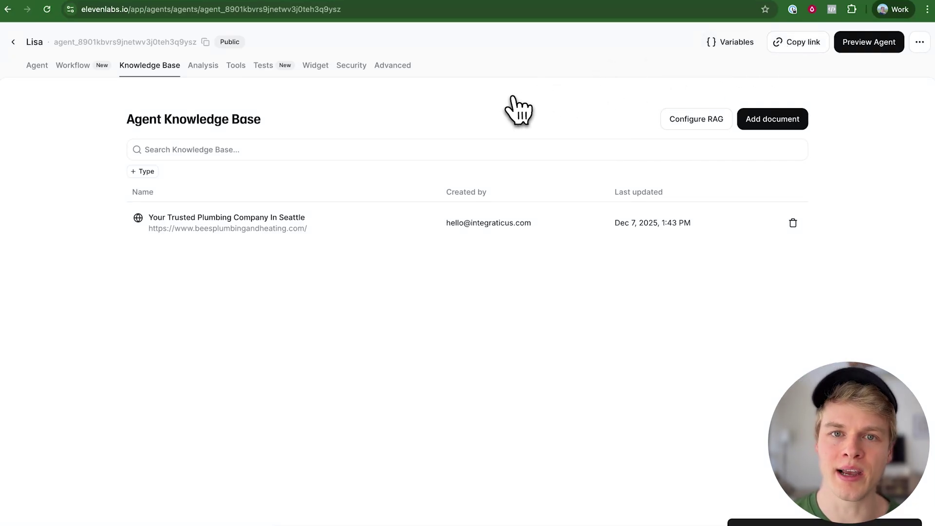
key(ctrl+t)
text(https://elevenlabs.io/app/talk-to?agent_id=agent_8901kbvrs9jnetwv3j0teh3q9ysz)
key(Return)
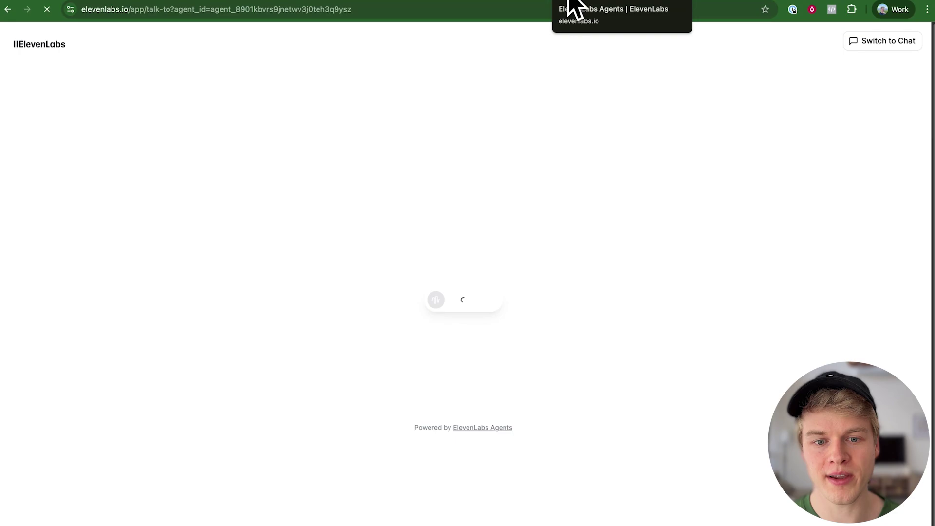